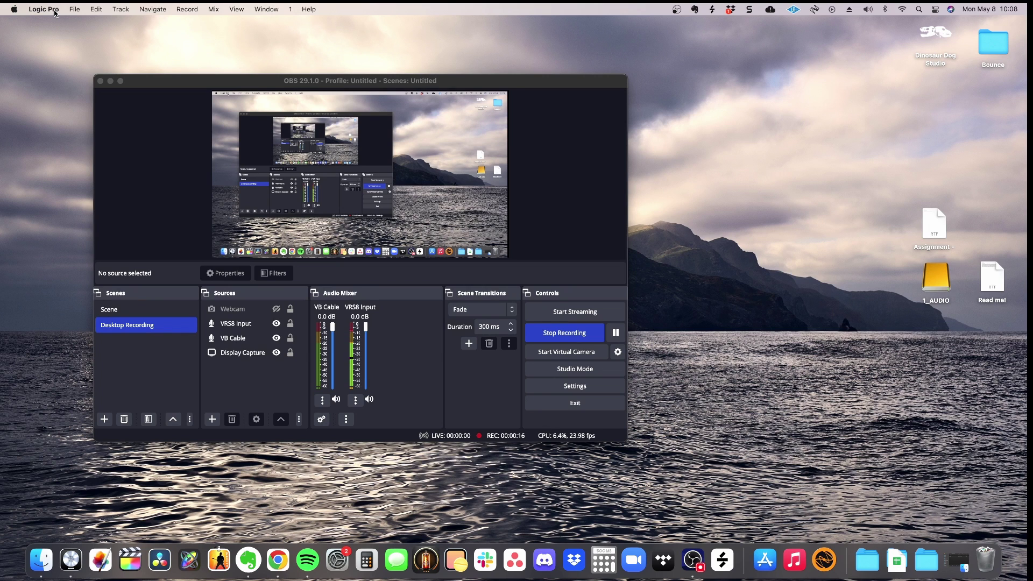
- Open Logic Pro's File menu from the menu bar
click(72, 9)
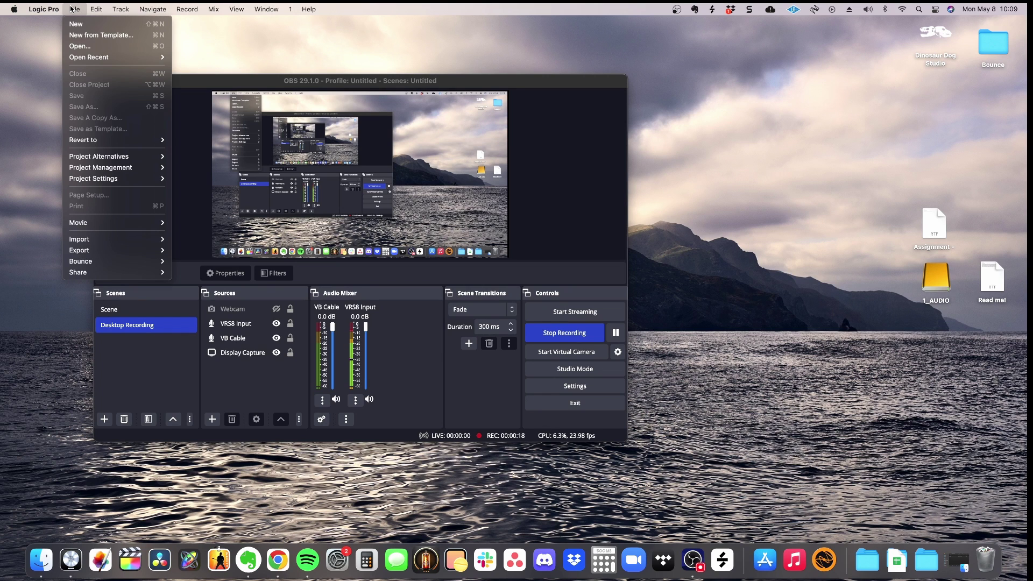
- Create a new project with one audio track, Audio 1, and reach File > Project Settings
mouse_move(50, 10)
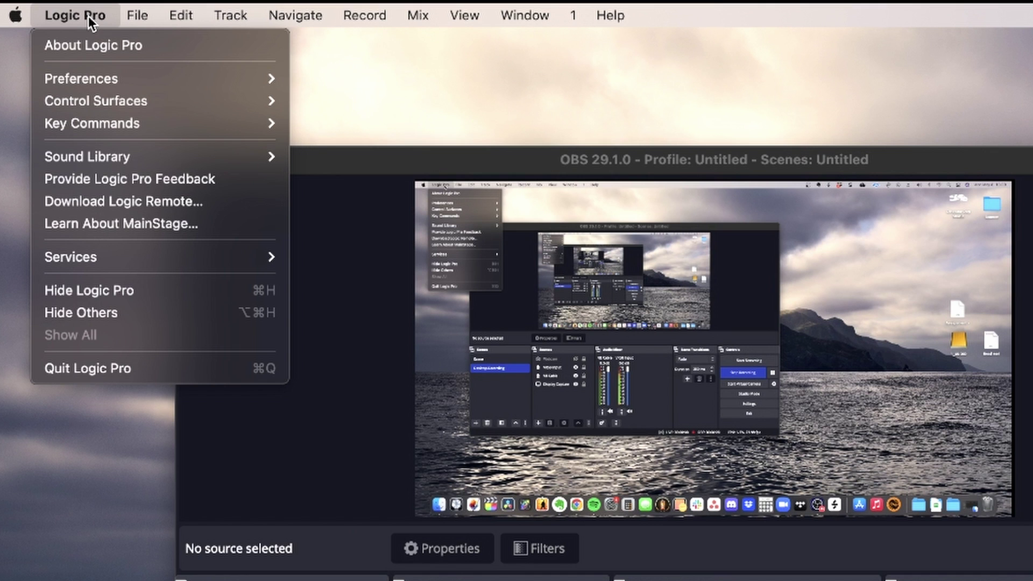
mouse_move(137, 15)
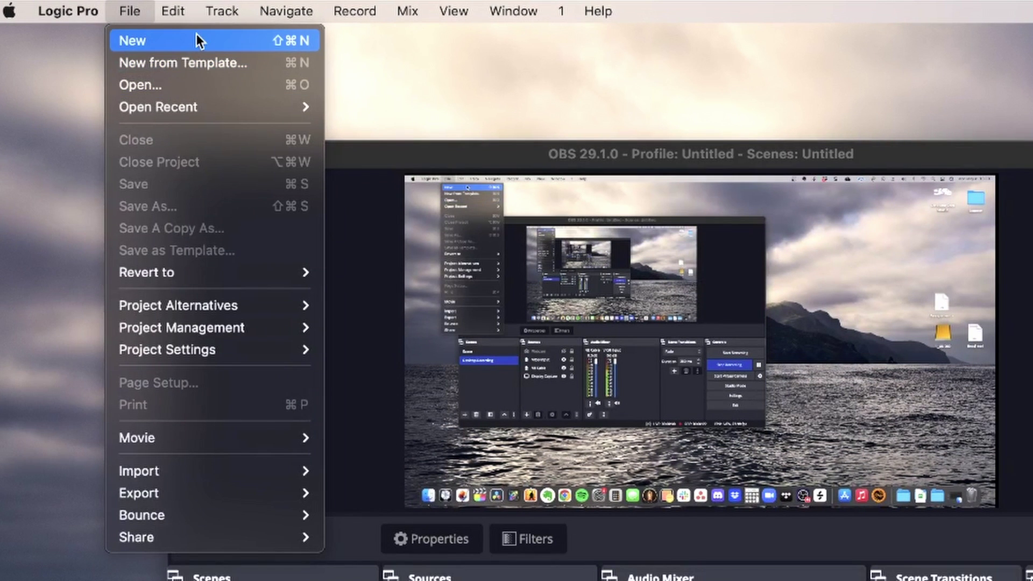
click(202, 40)
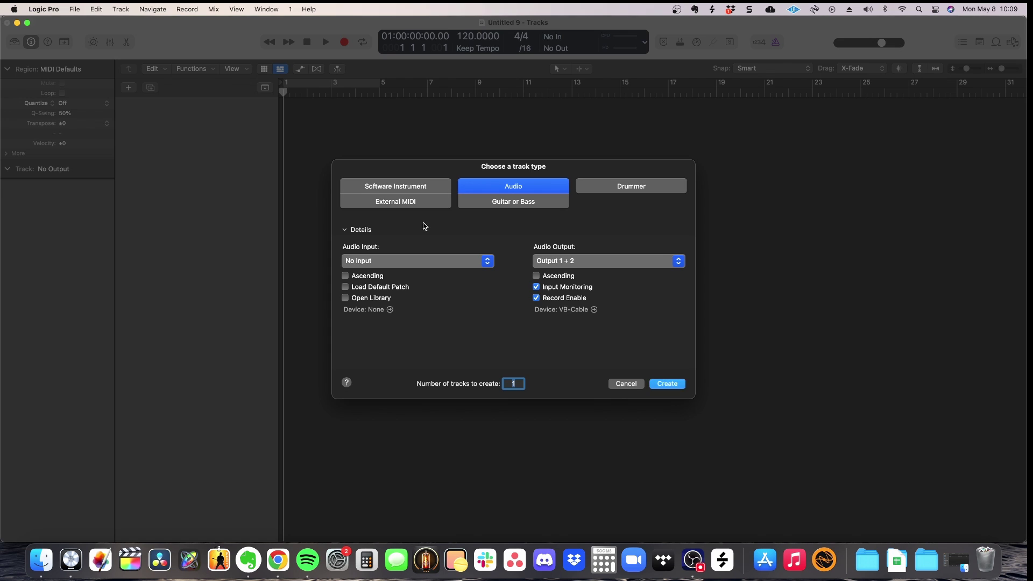
key(Return)
click(74, 10)
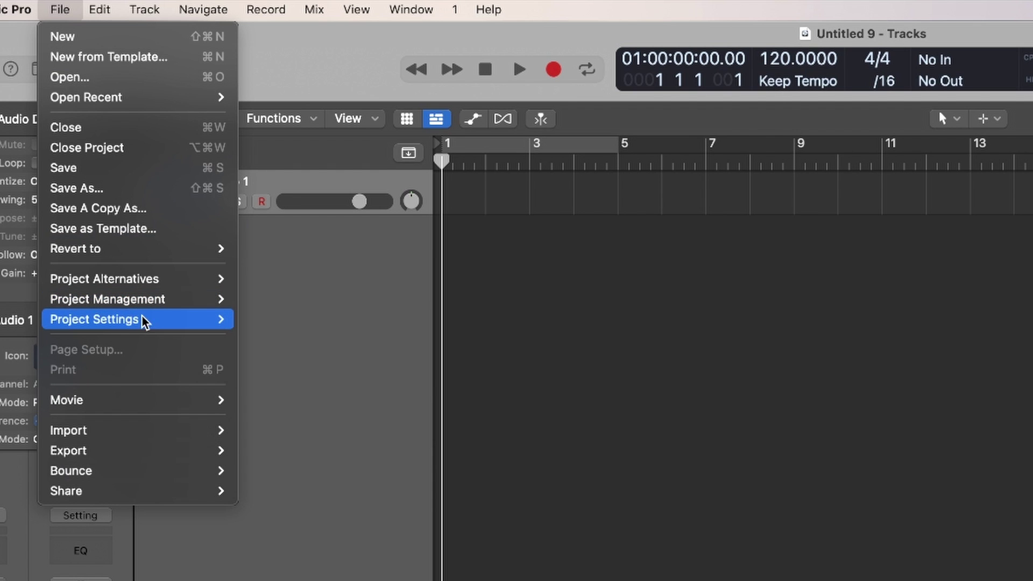
mouse_move(121, 178)
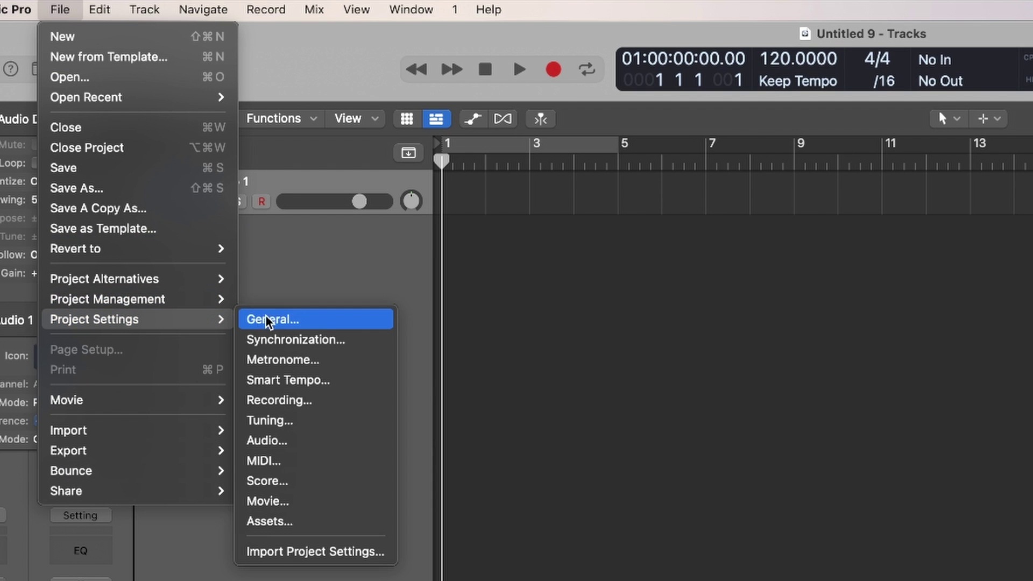
- In the project's Audio settings, switch Spatial Audio to Dolby Atmos and confirm the conversion
click(330, 440)
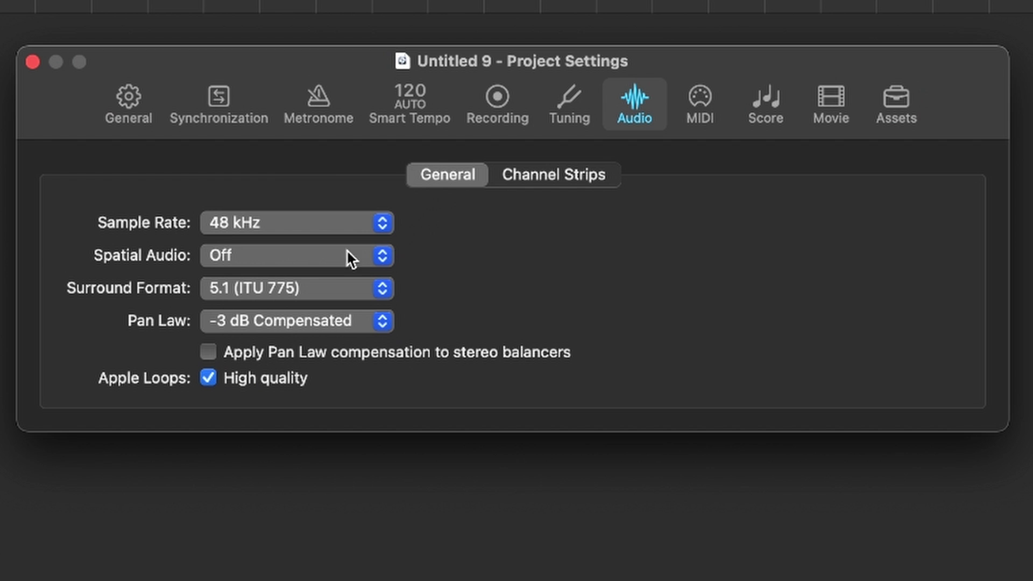
click(272, 252)
click(275, 285)
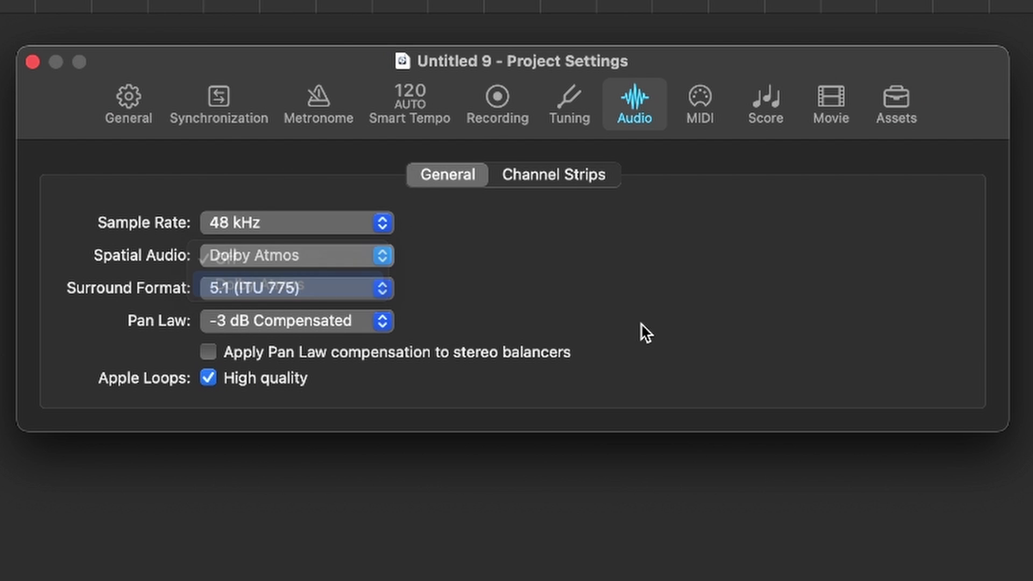
click(456, 204)
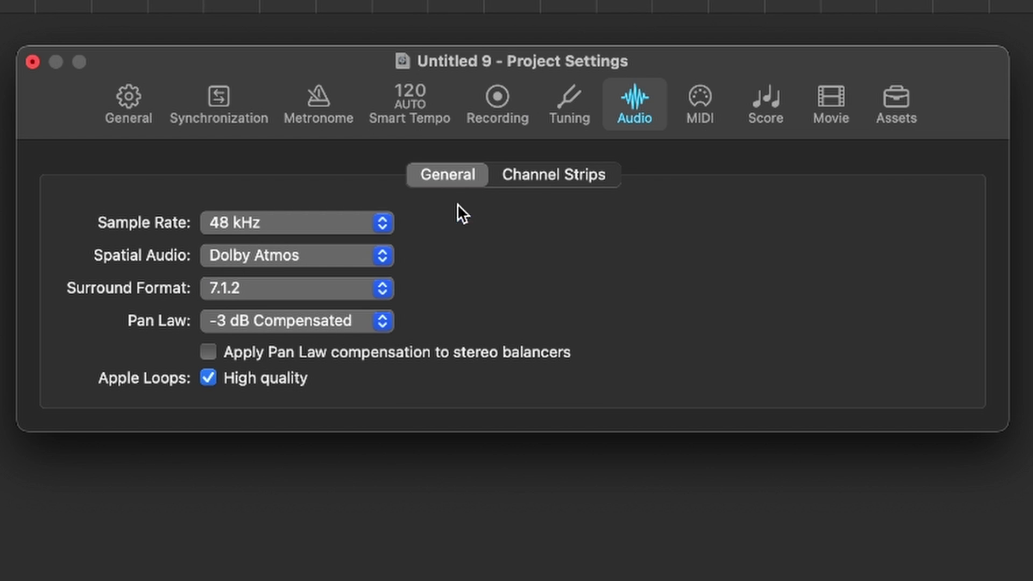
drag(273, 69, 258, 80)
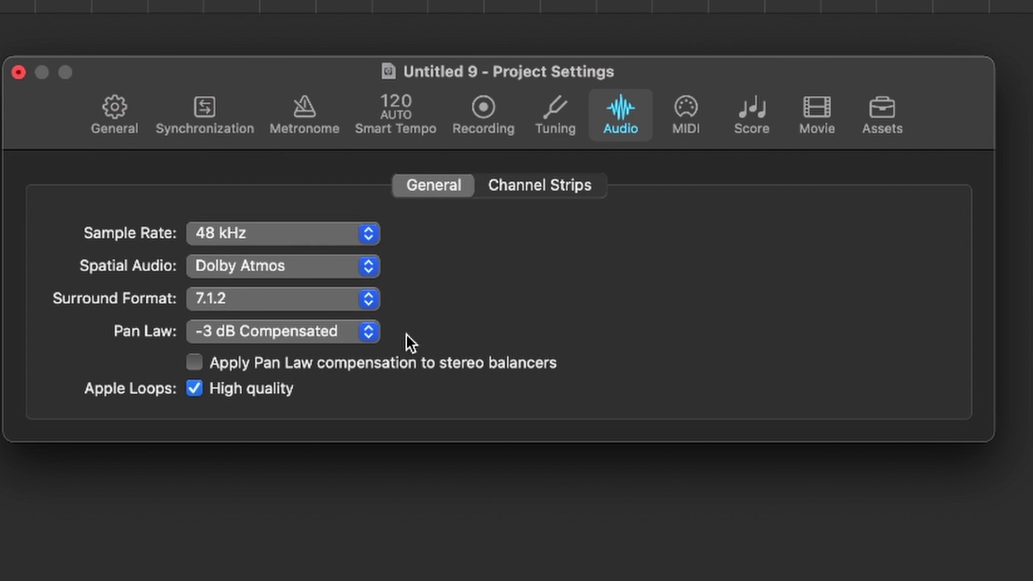
- Leave the project sample rate at 48 kHz after briefly trying 96 kHz
click(312, 233)
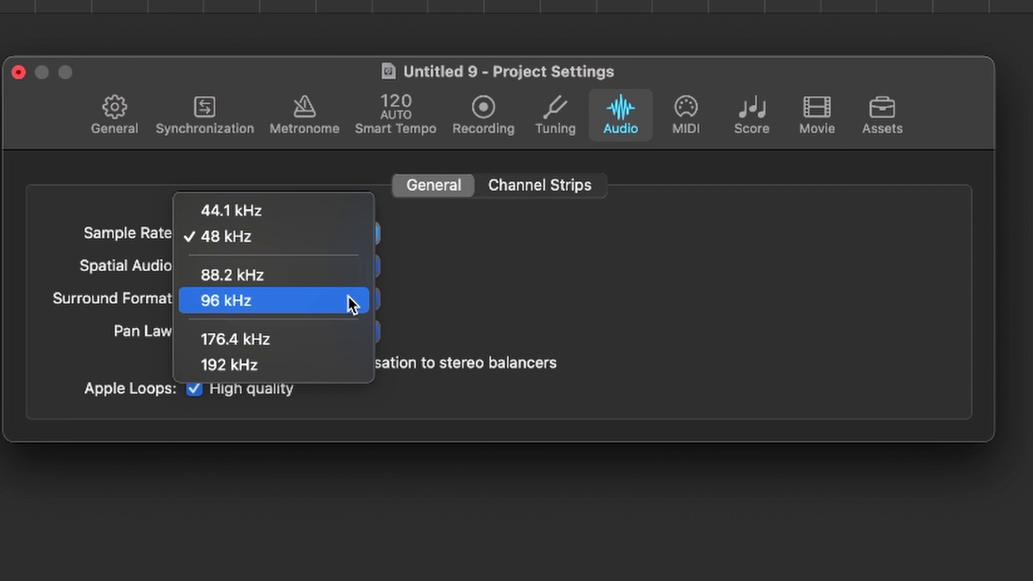
click(276, 243)
click(285, 234)
click(283, 300)
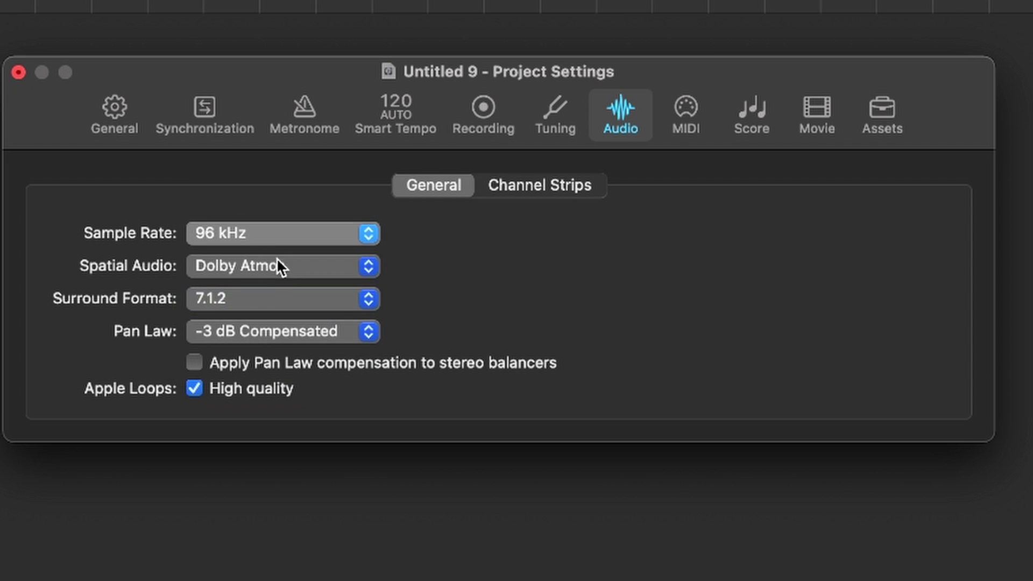
click(283, 231)
click(218, 237)
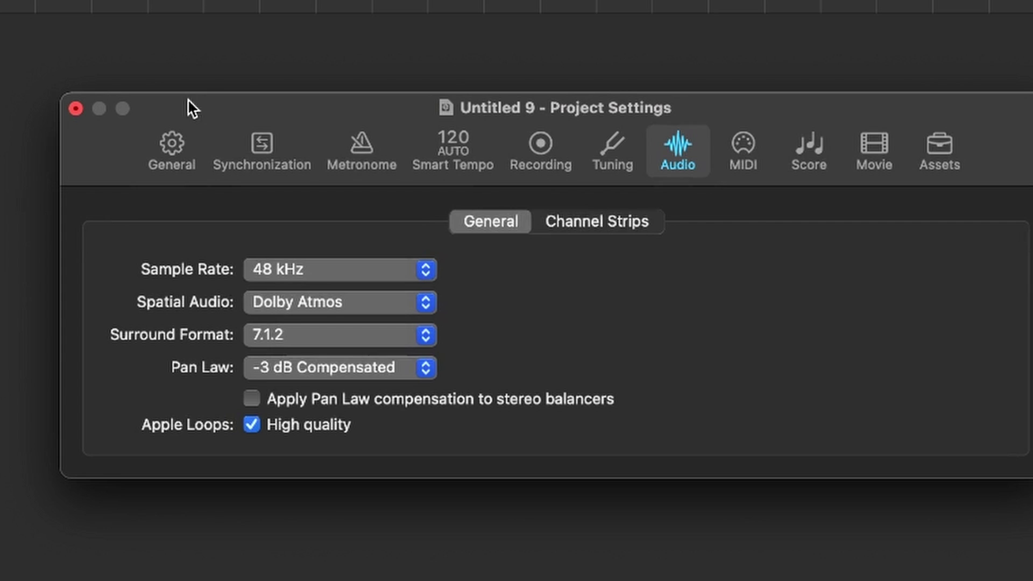
- Set the project's pan law to 0 dB
click(345, 367)
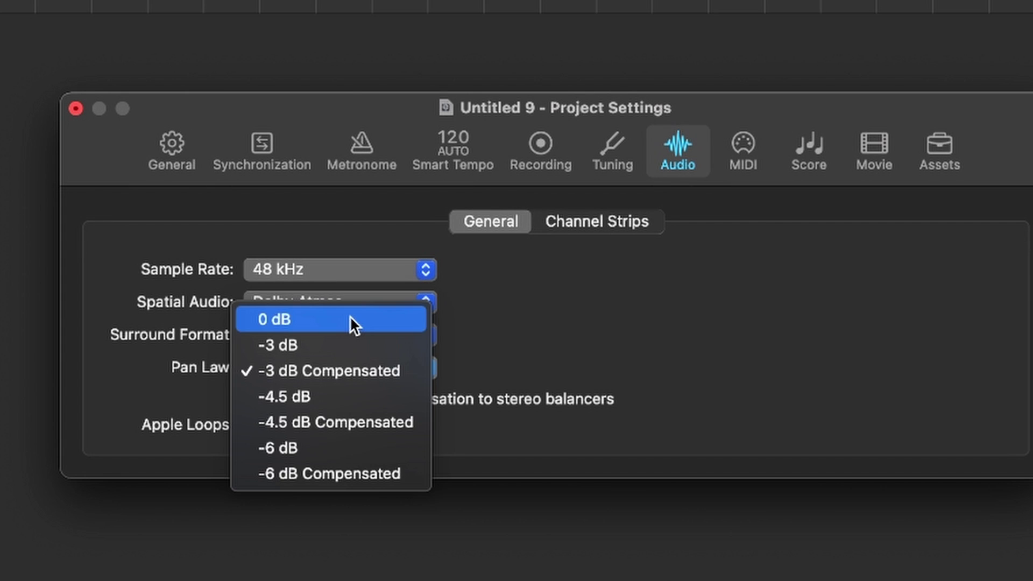
click(351, 318)
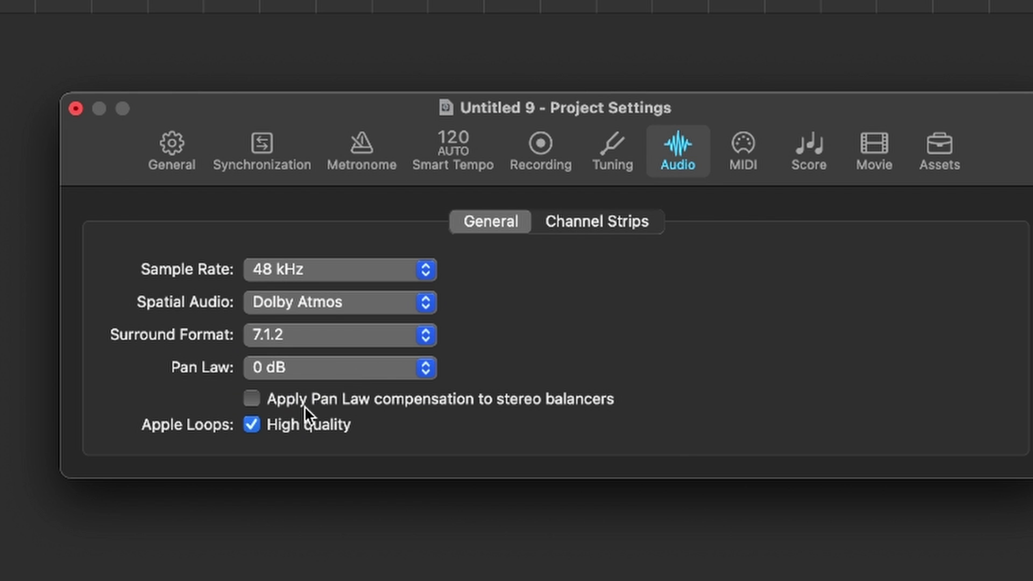
click(305, 370)
click(304, 370)
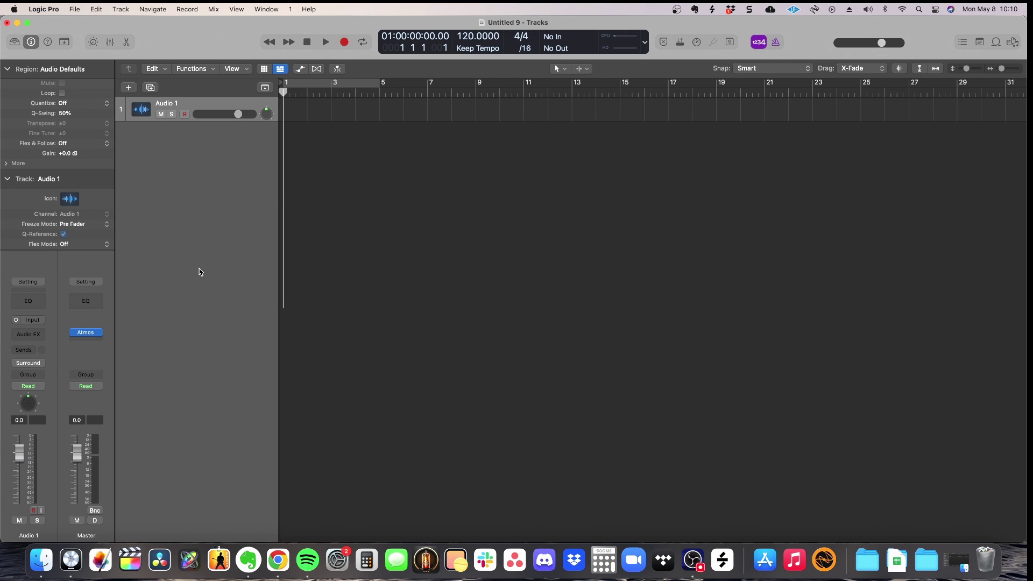
- Show the Mixer with X and open the Master strip's Dolby Atmos plug-in window
key(x)
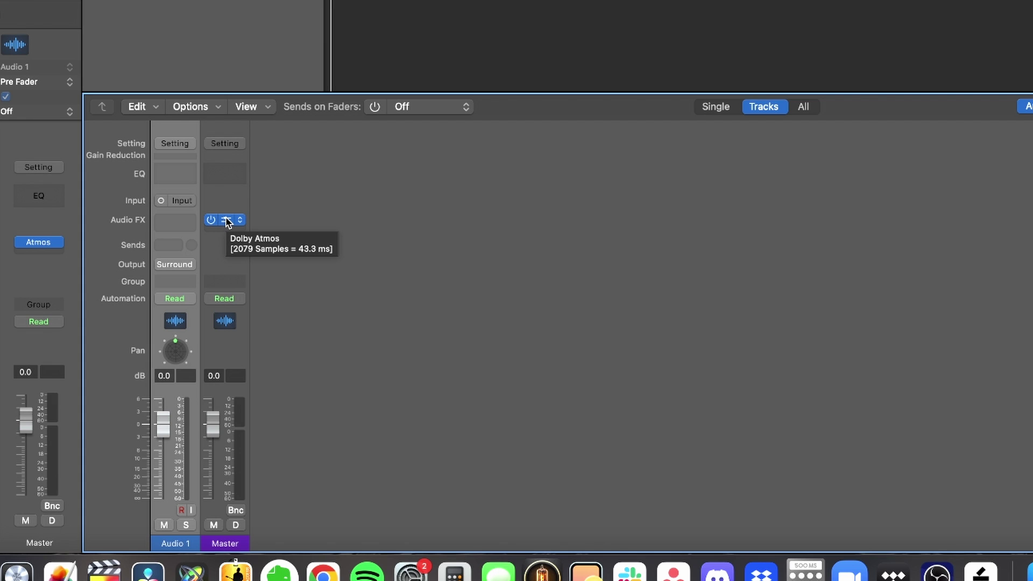
click(227, 237)
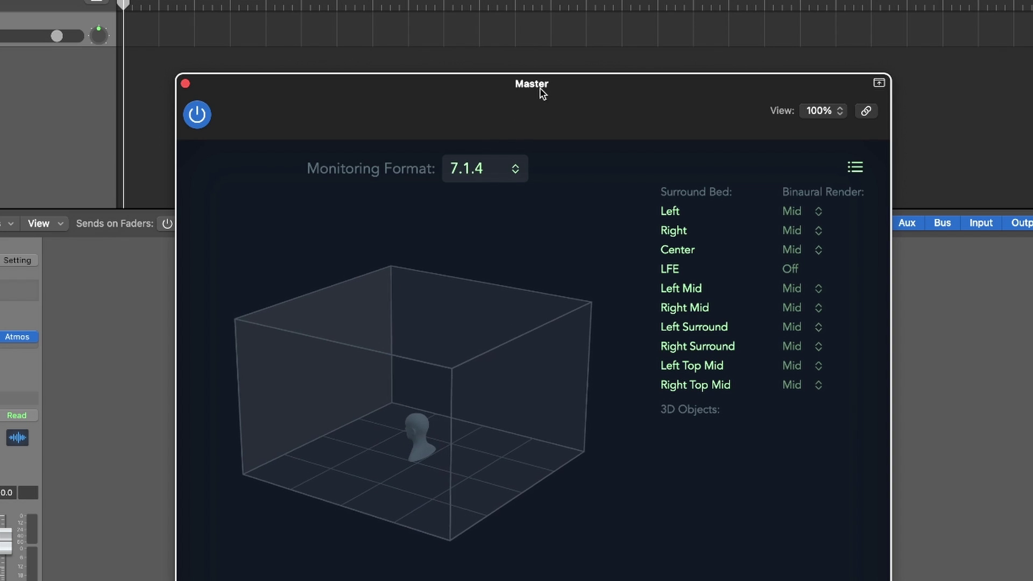
drag(542, 92, 553, 19)
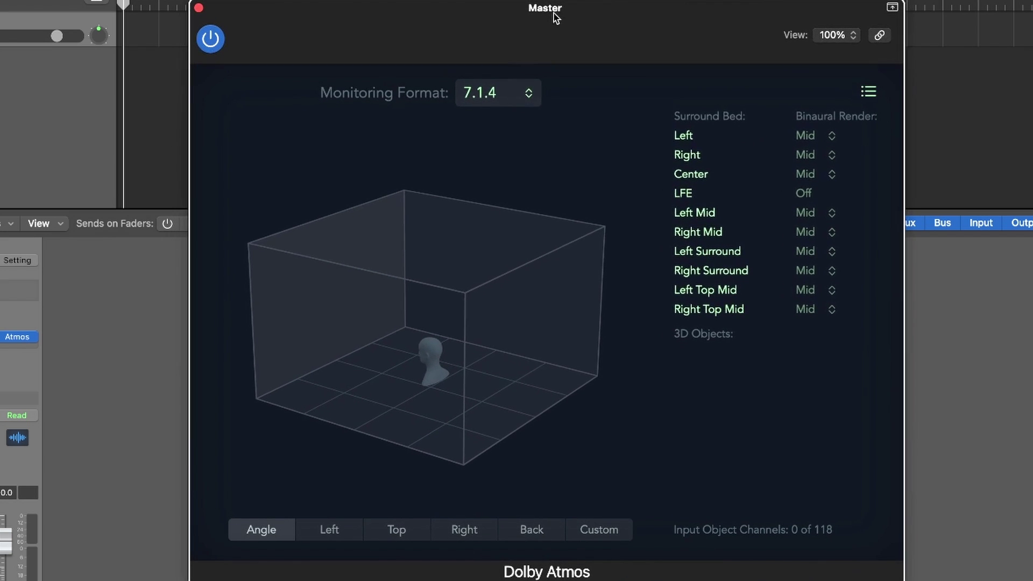
- Rotate the Dolby Atmos 3D room view to a custom, near-front angle
drag(363, 360, 330, 355)
mouse_move(487, 385)
mouse_down()
mouse_move(403, 371)
mouse_move(400, 334)
mouse_move(491, 362)
mouse_move(491, 405)
mouse_move(477, 378)
mouse_up()
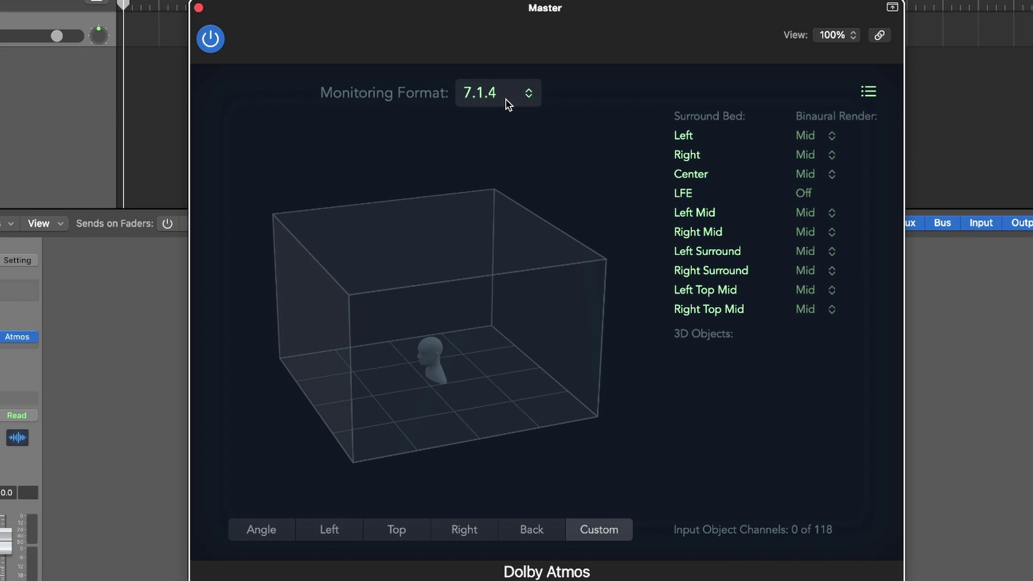
- Choose Binaural as the Dolby Atmos monitoring format
click(507, 96)
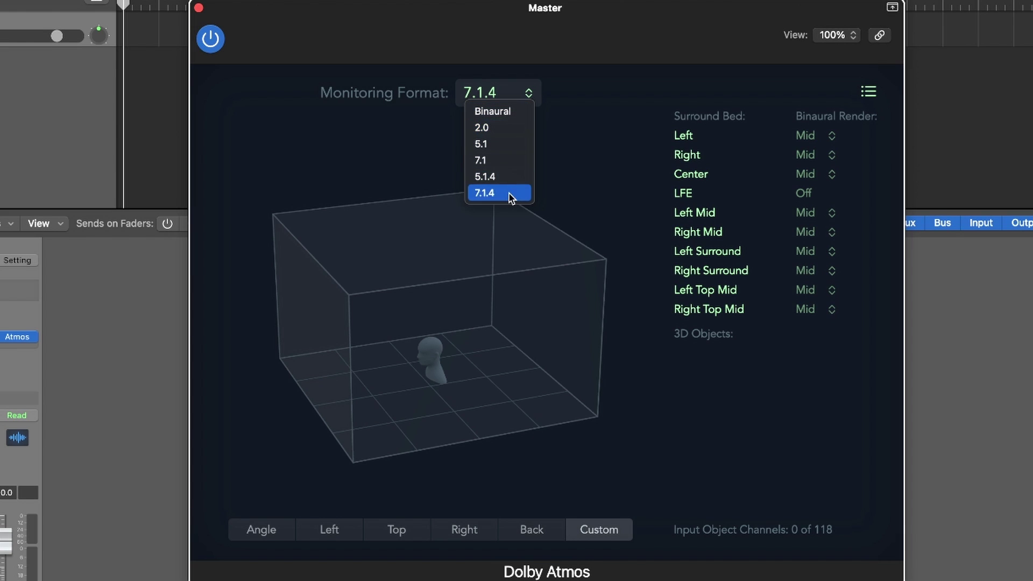
click(515, 110)
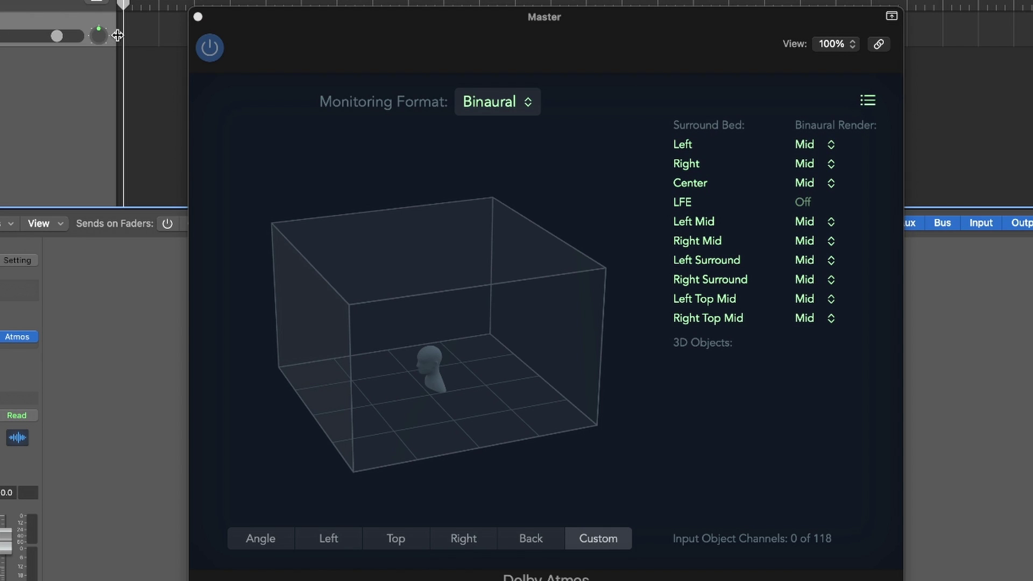
- Open Audio 1's Surround Panner and pan it to the rear right at +135°
double_click(101, 39)
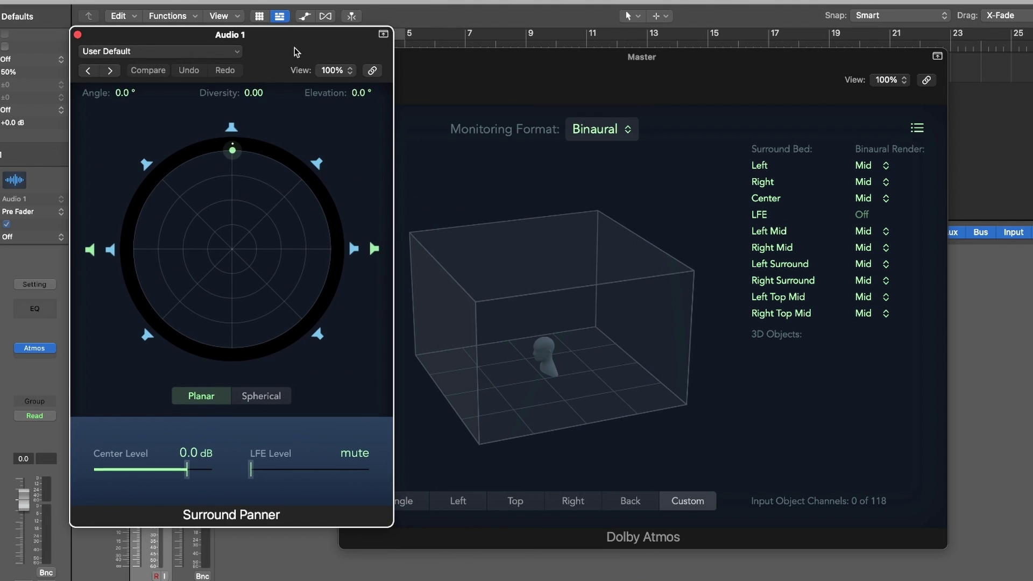
drag(367, 219, 346, 451)
drag(222, 566, 524, 545)
drag(329, 61, 289, 168)
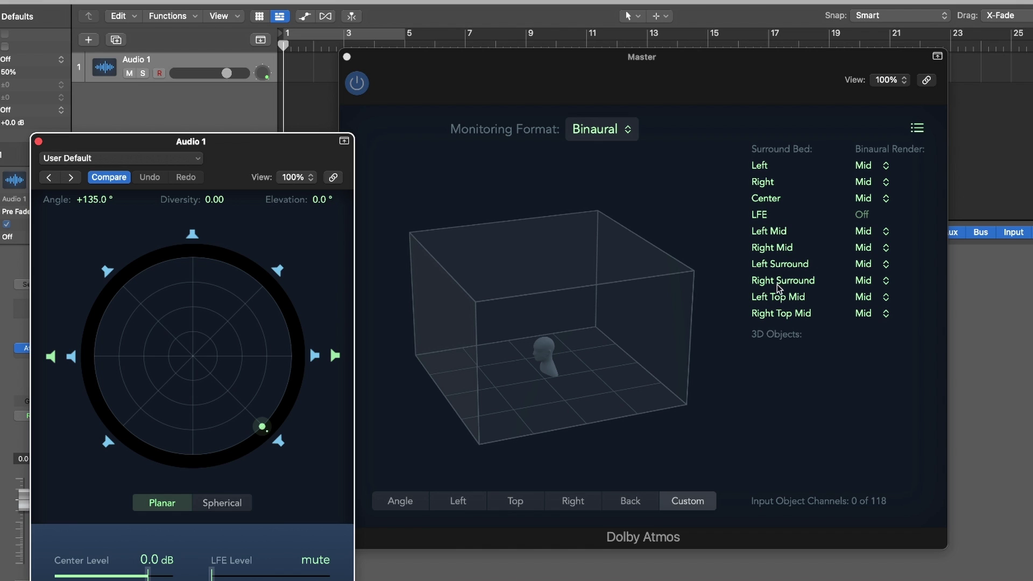
click(770, 311)
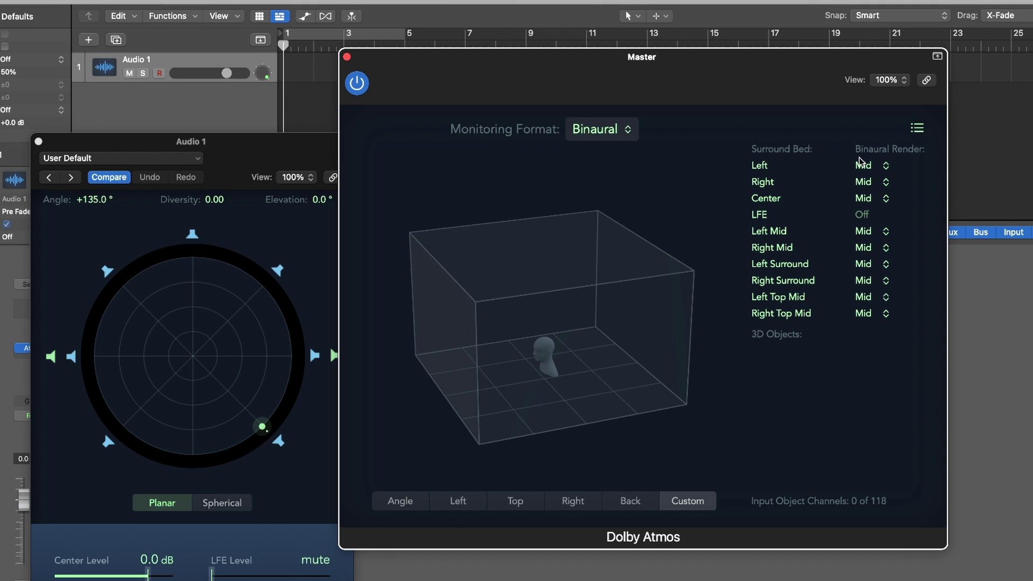
- Check the Left bed channel's binaural render distance, leaving it at Mid
click(865, 166)
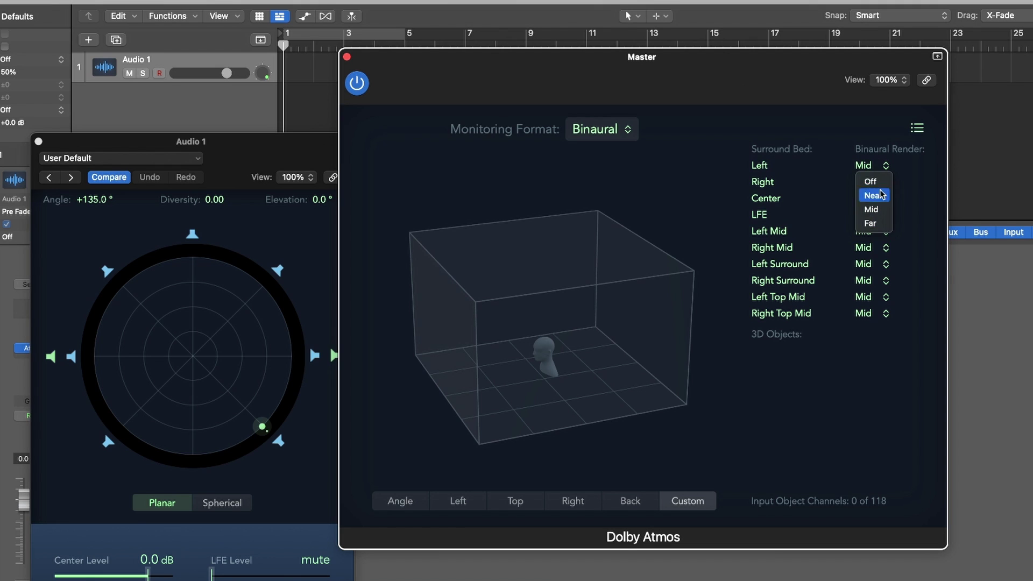
click(871, 132)
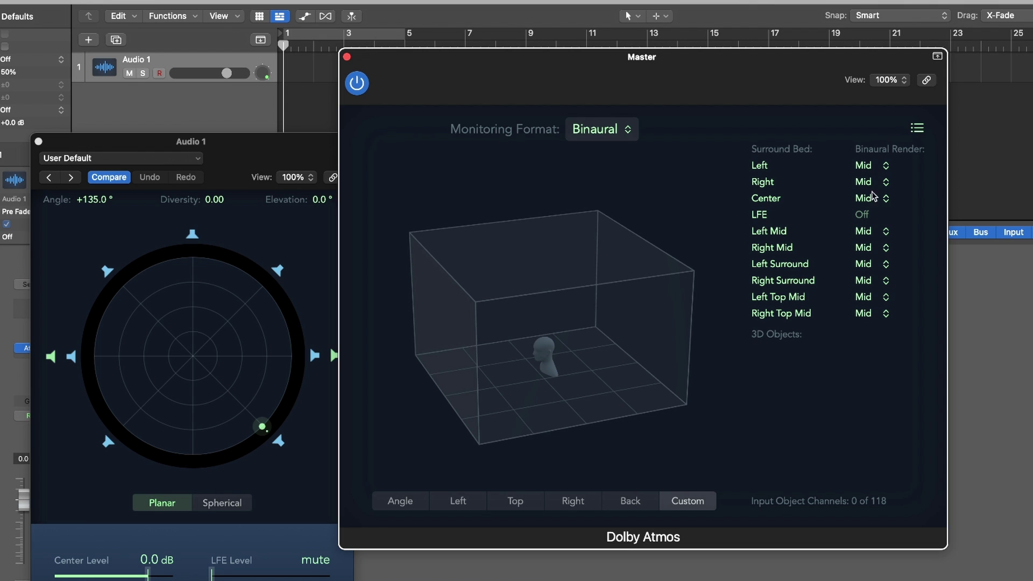
drag(222, 147, 204, 112)
click(875, 166)
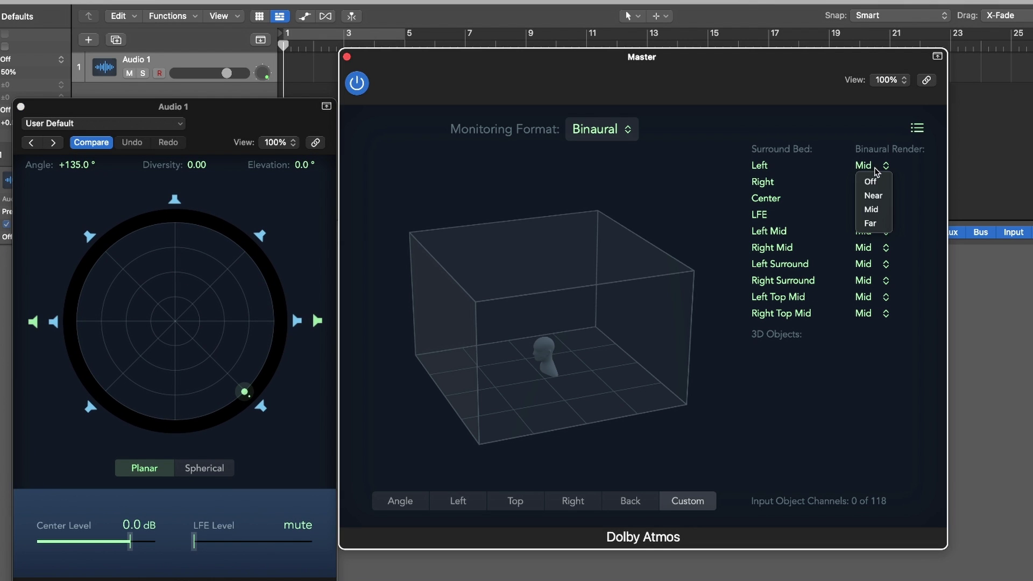
click(823, 85)
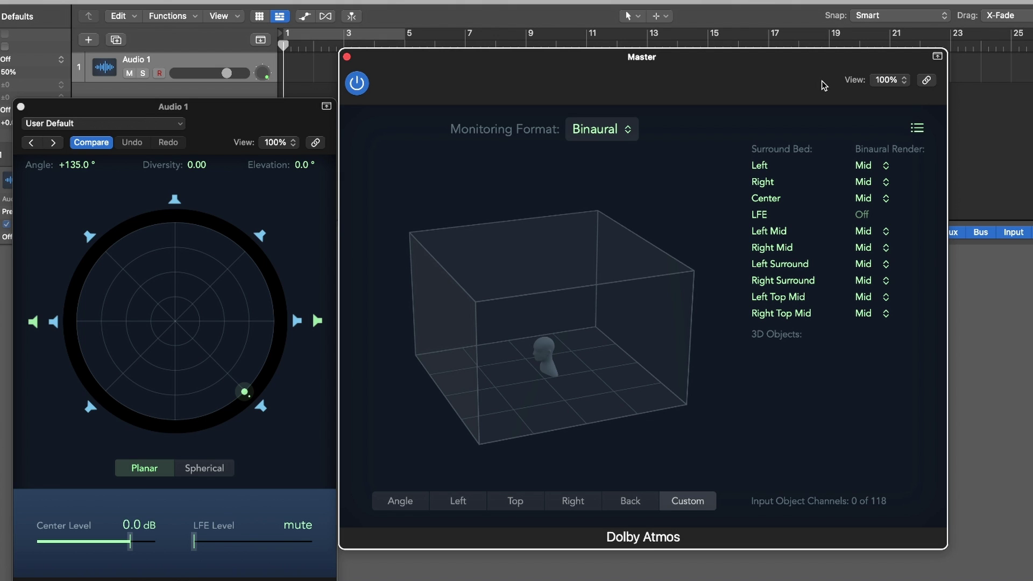
- Try Near and Off for Left's binaural render, return it to Mid, and close the Dolby Atmos window
click(873, 169)
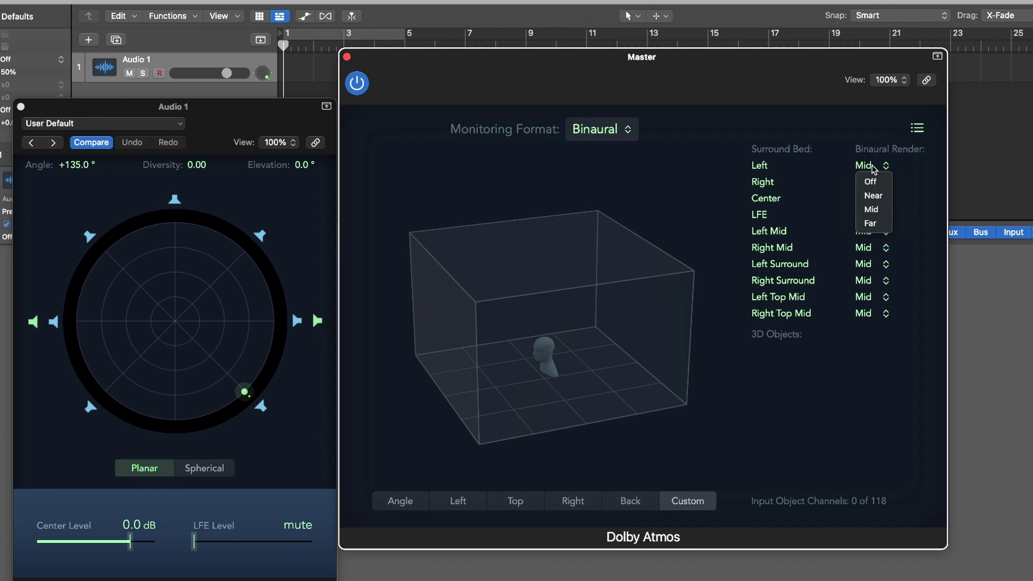
click(872, 195)
click(868, 166)
click(870, 181)
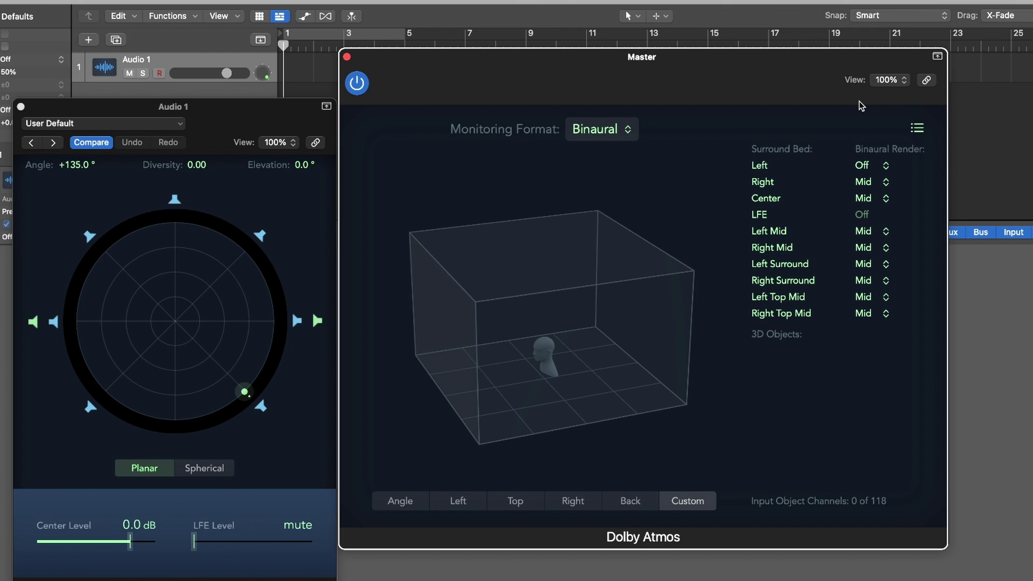
click(863, 166)
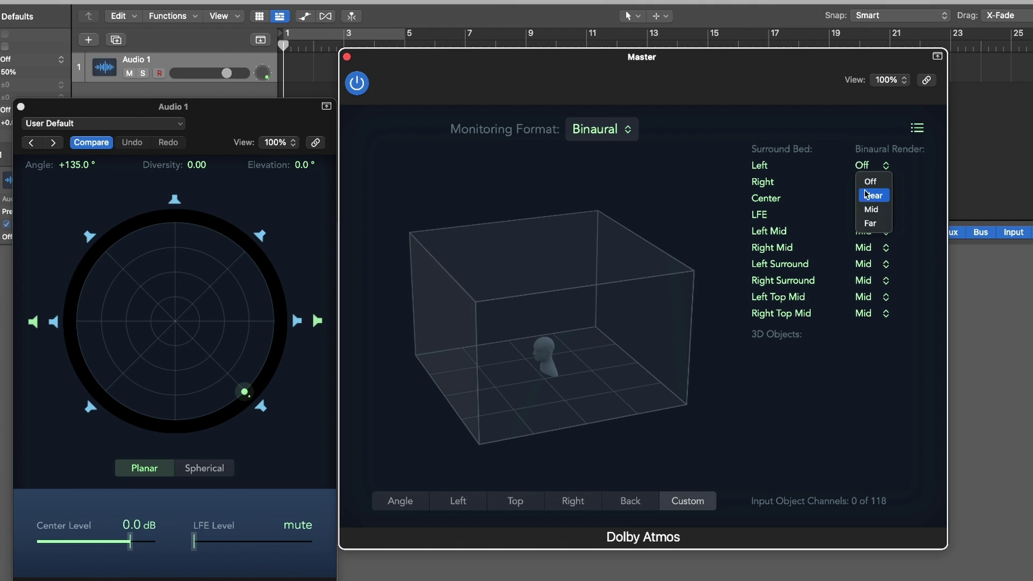
click(868, 207)
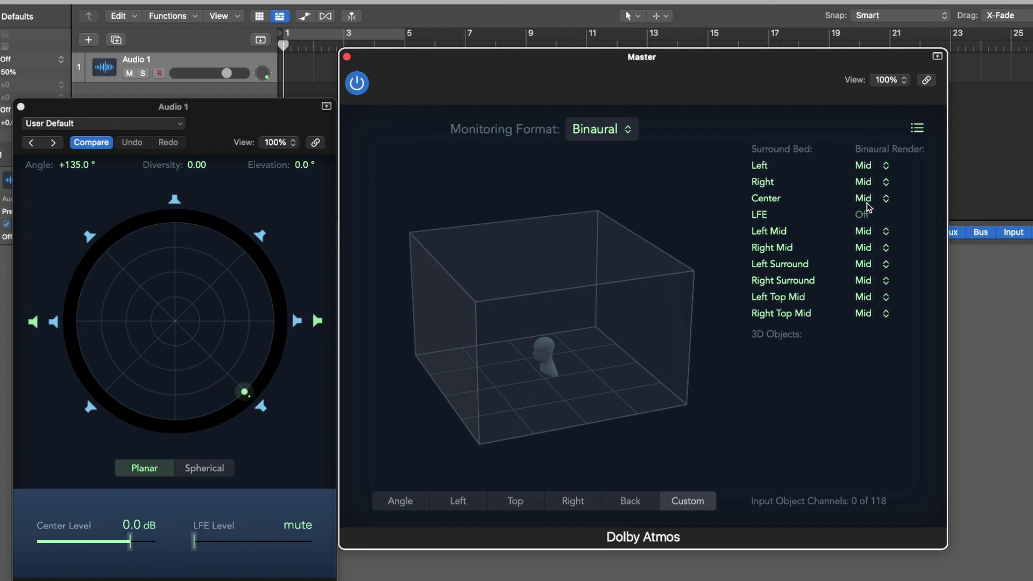
click(346, 57)
- Close Audio 1's Surround Panner and the Master's Dolby Atmos plug-in window
drag(257, 117, 601, 111)
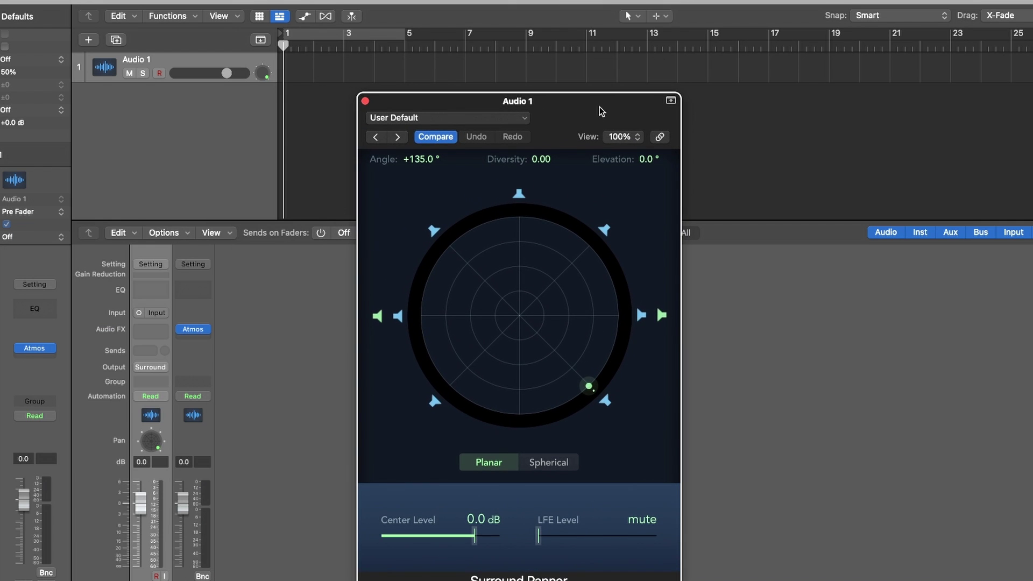
click(364, 101)
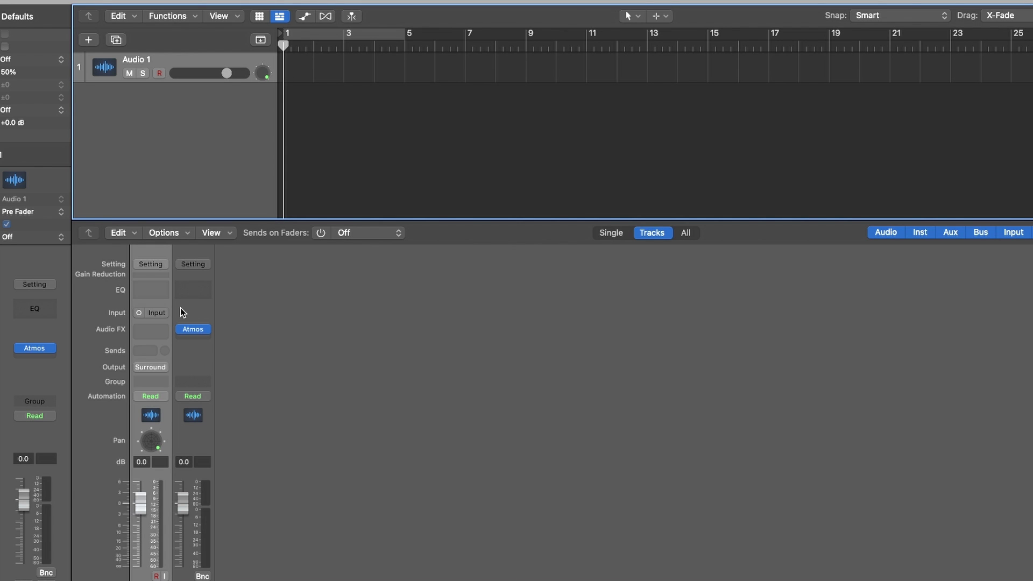
click(195, 329)
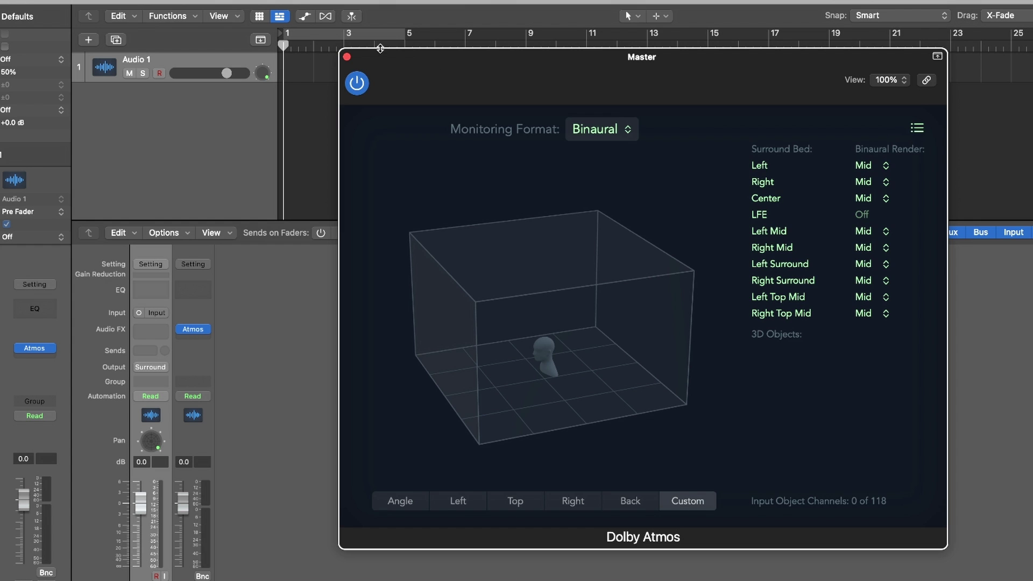
click(347, 51)
- Add a new audio track, Audio 2, and set its output to the 3D Object Panner
click(82, 40)
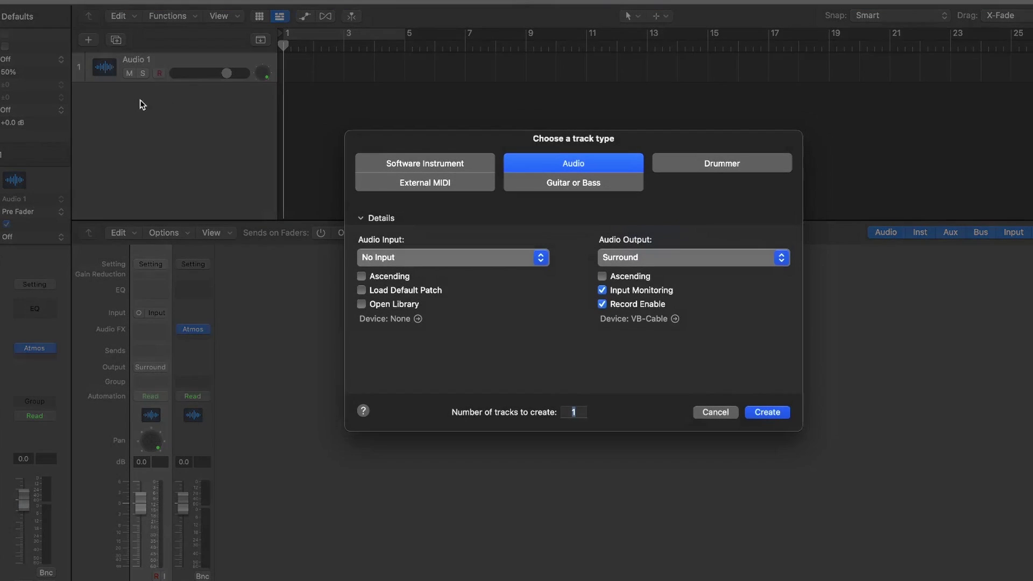
key(Return)
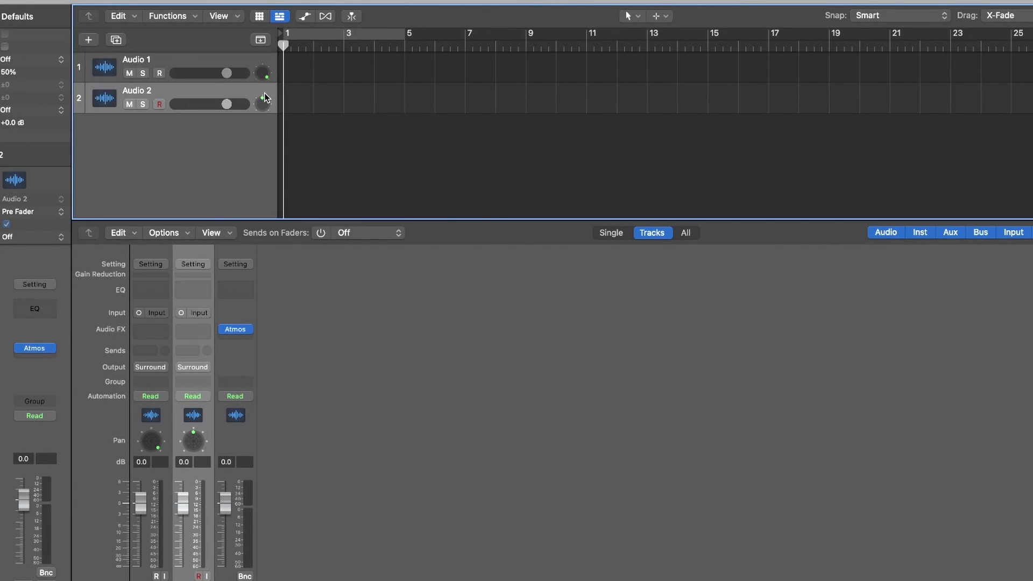
click(192, 367)
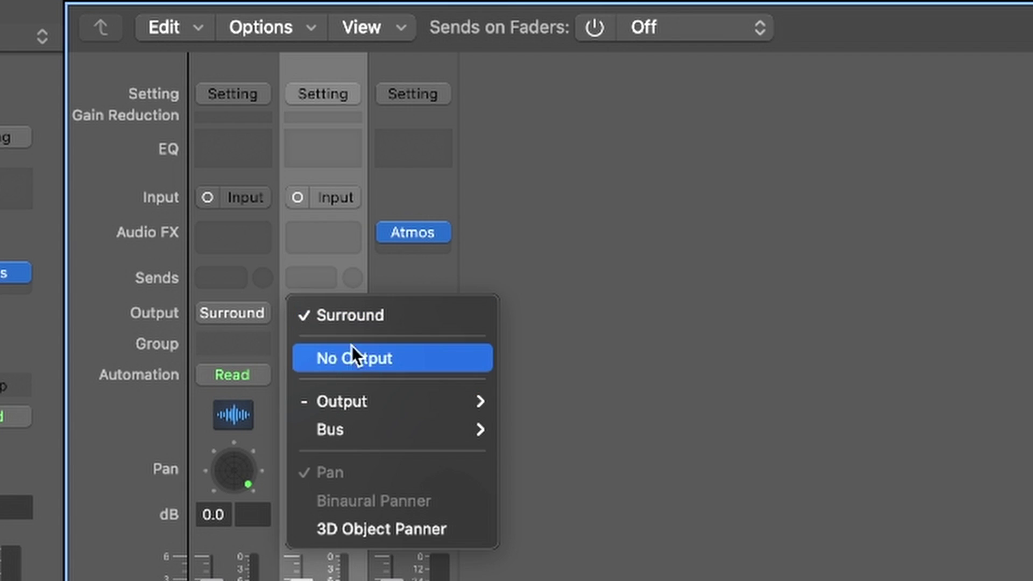
click(392, 528)
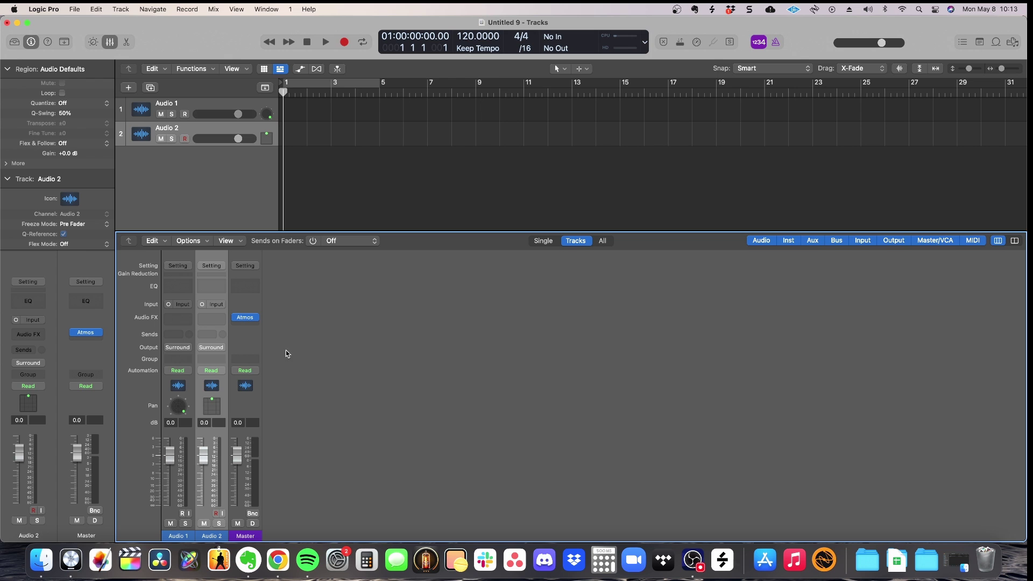
- In the Master's Dolby Atmos plug-in, set the Audio 2 object's binaural render to Far, then close it
click(245, 318)
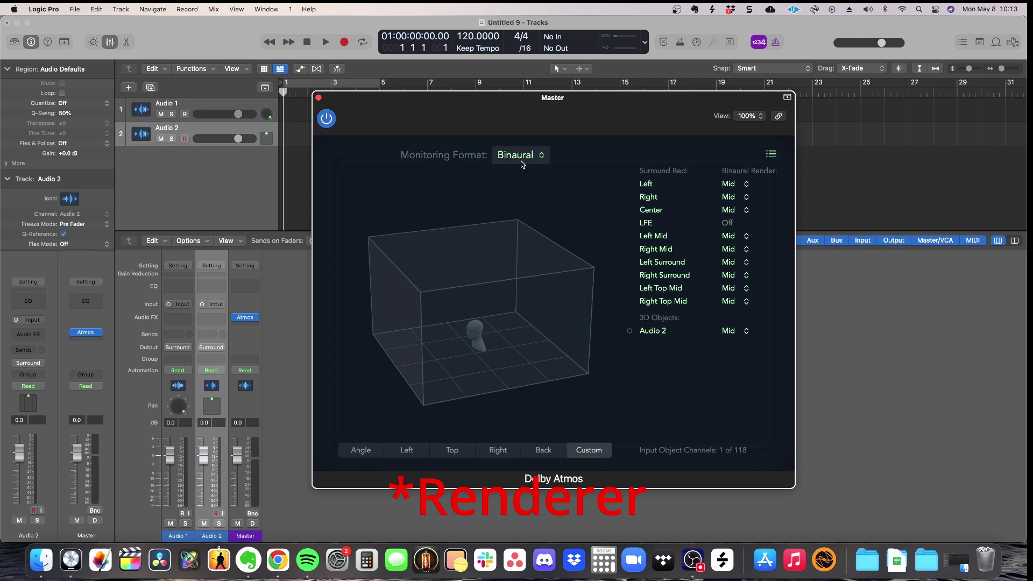
click(653, 330)
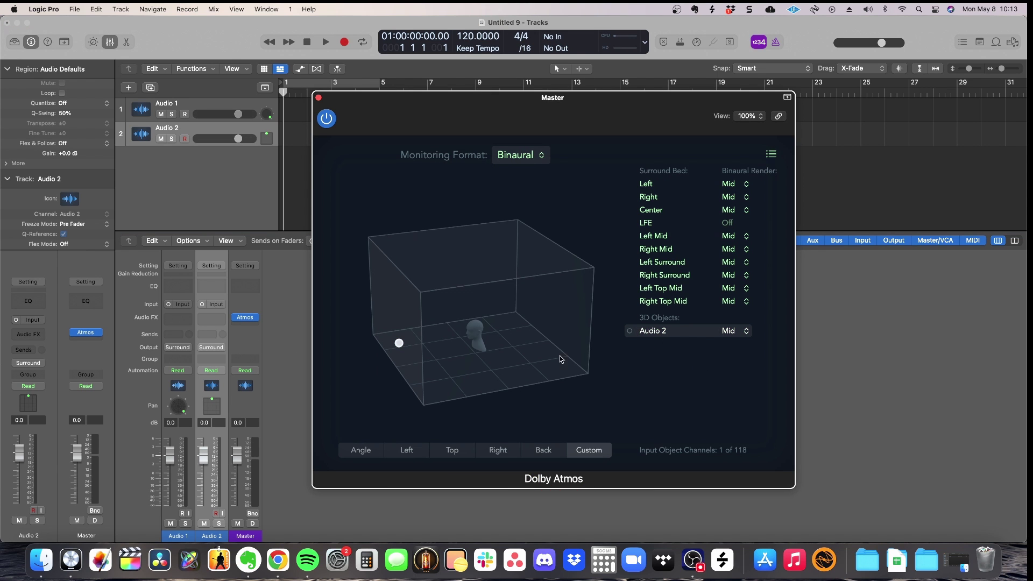
mouse_move(398, 344)
mouse_down()
mouse_move(467, 381)
mouse_move(403, 351)
mouse_up()
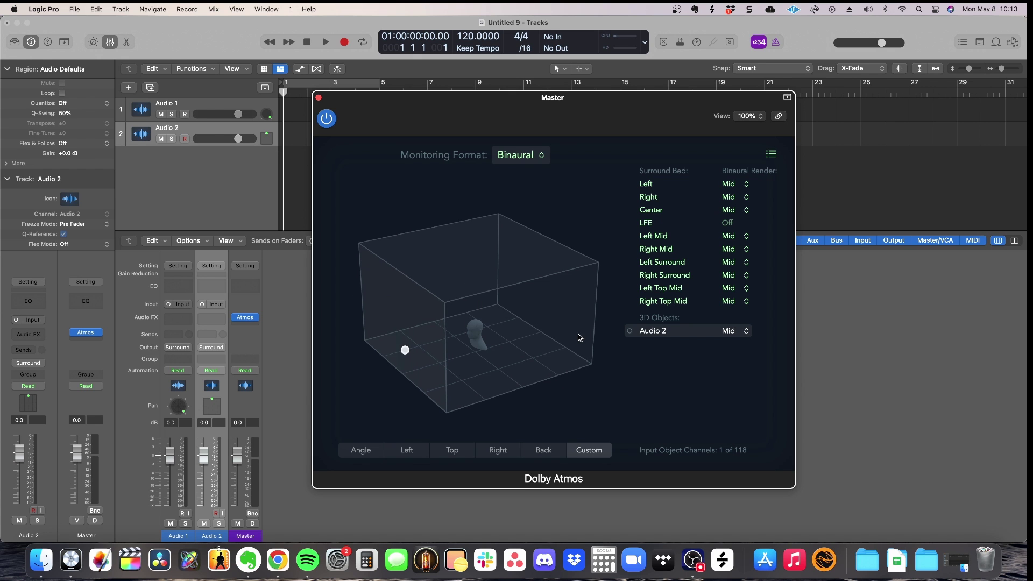
click(732, 331)
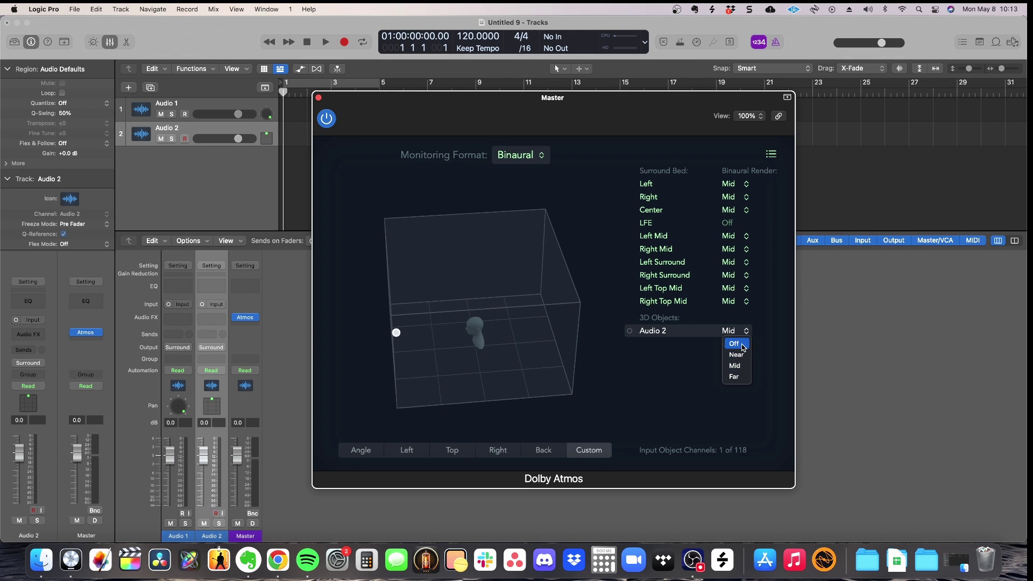
click(734, 344)
click(731, 331)
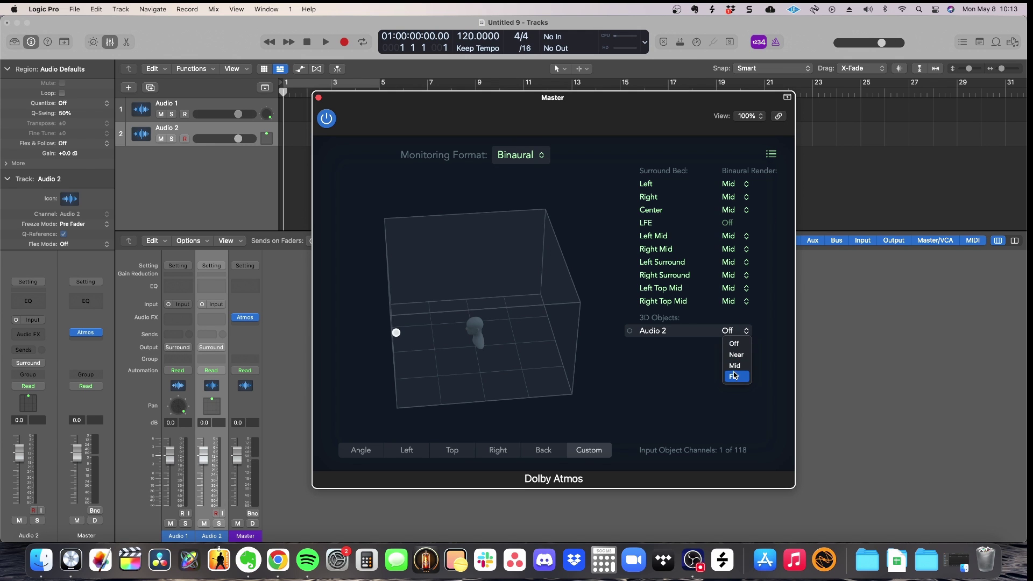
click(734, 377)
click(318, 98)
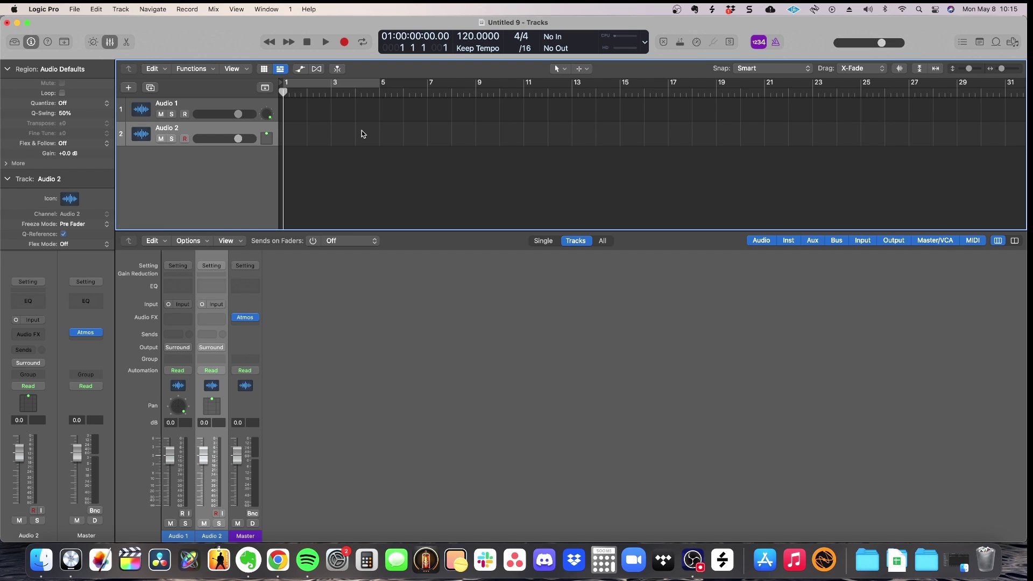
double_click(180, 410)
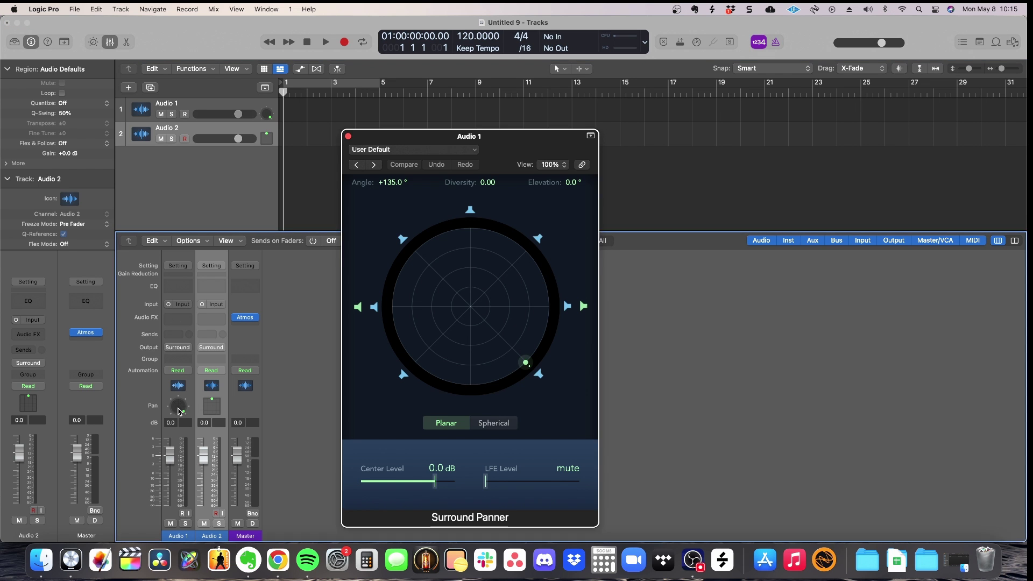
double_click(211, 406)
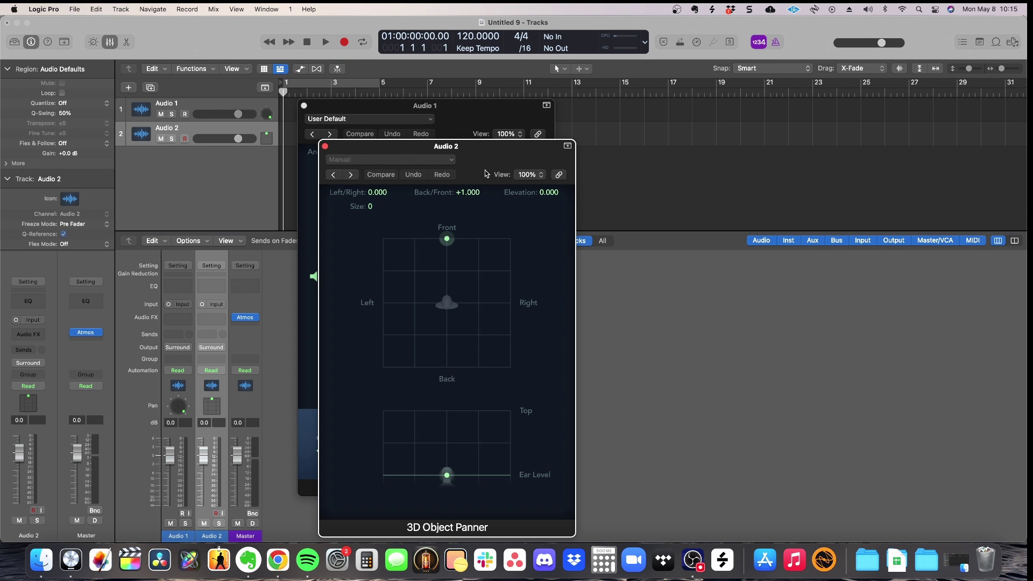
drag(486, 173, 732, 131)
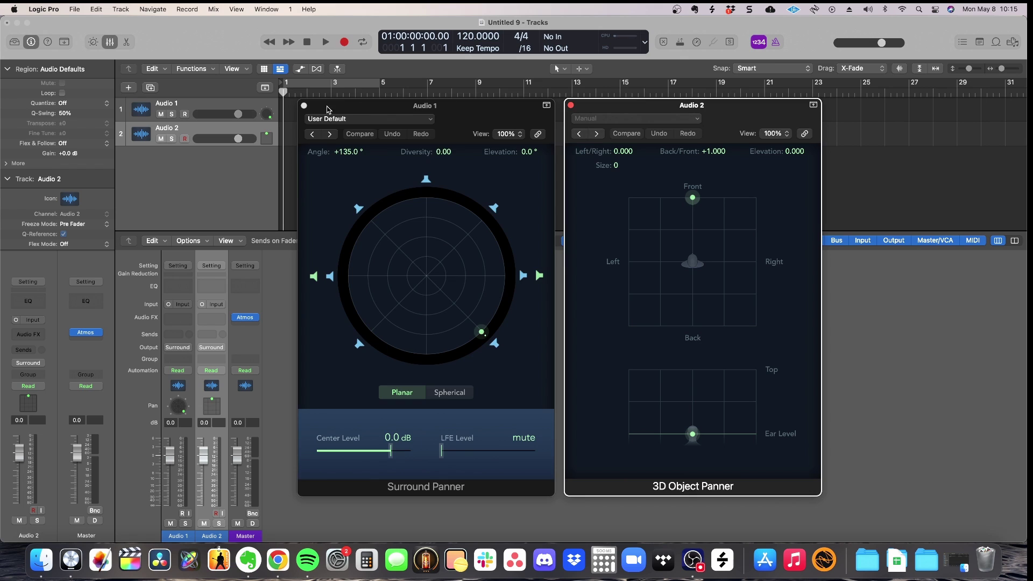
click(304, 105)
click(571, 106)
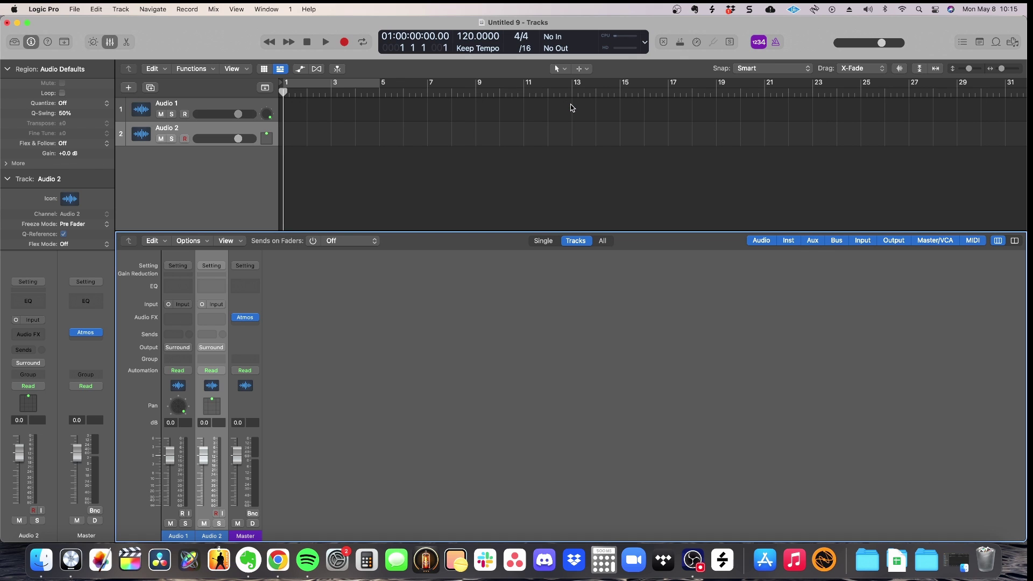